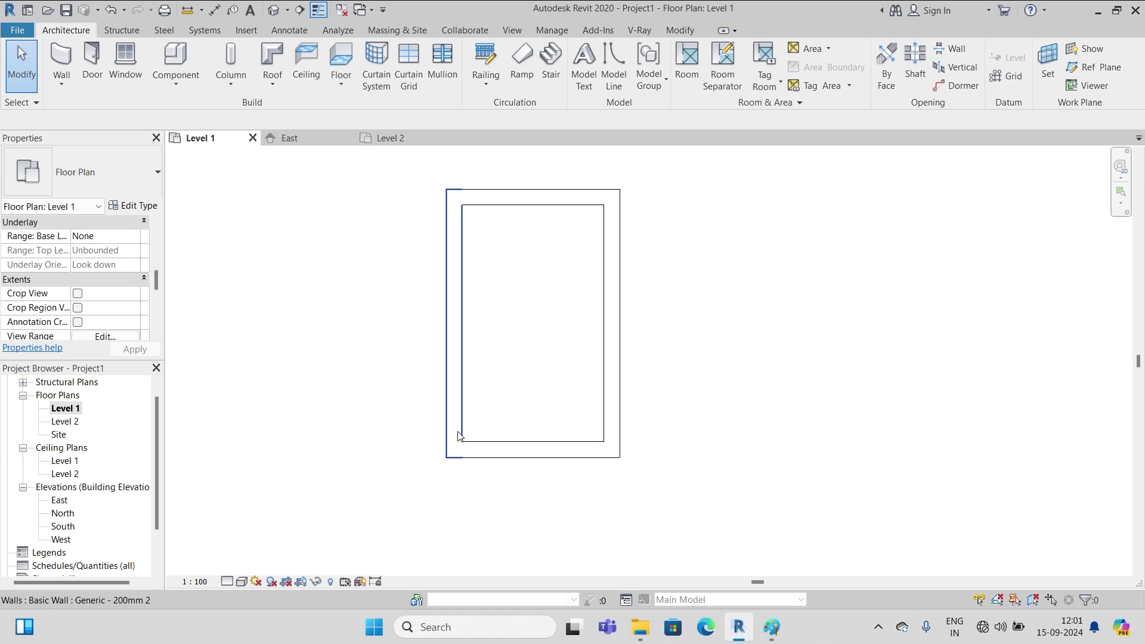
# Open the default 3D view and inspect the walled box and its floor from several angles, including the short front wall
pyautogui.click(271, 11)
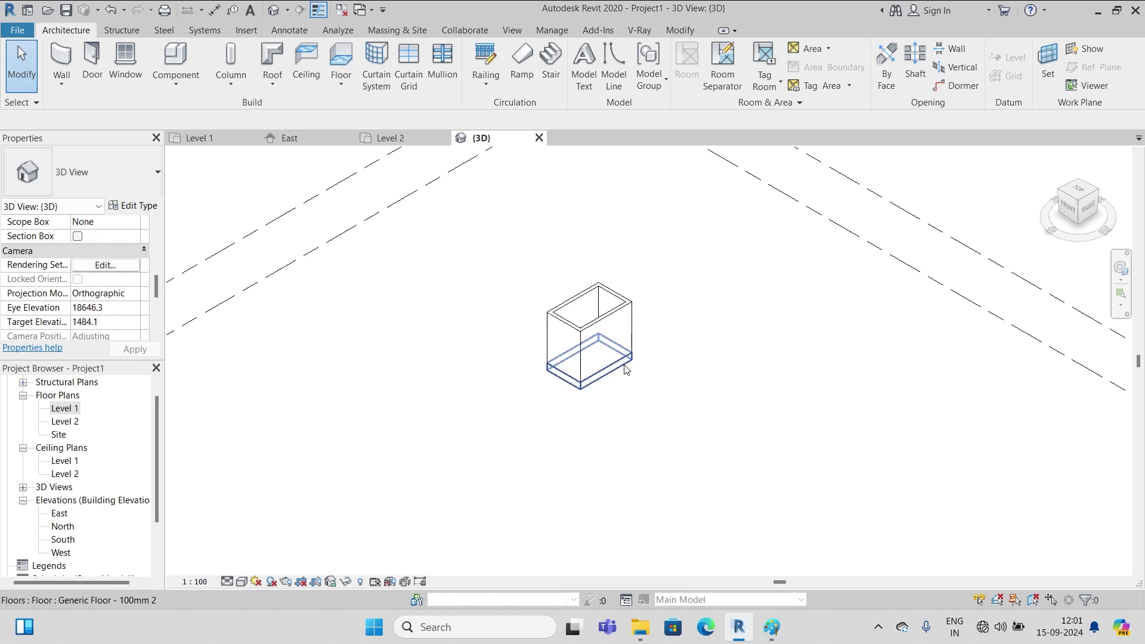
pyautogui.scroll(3, 594, 340)
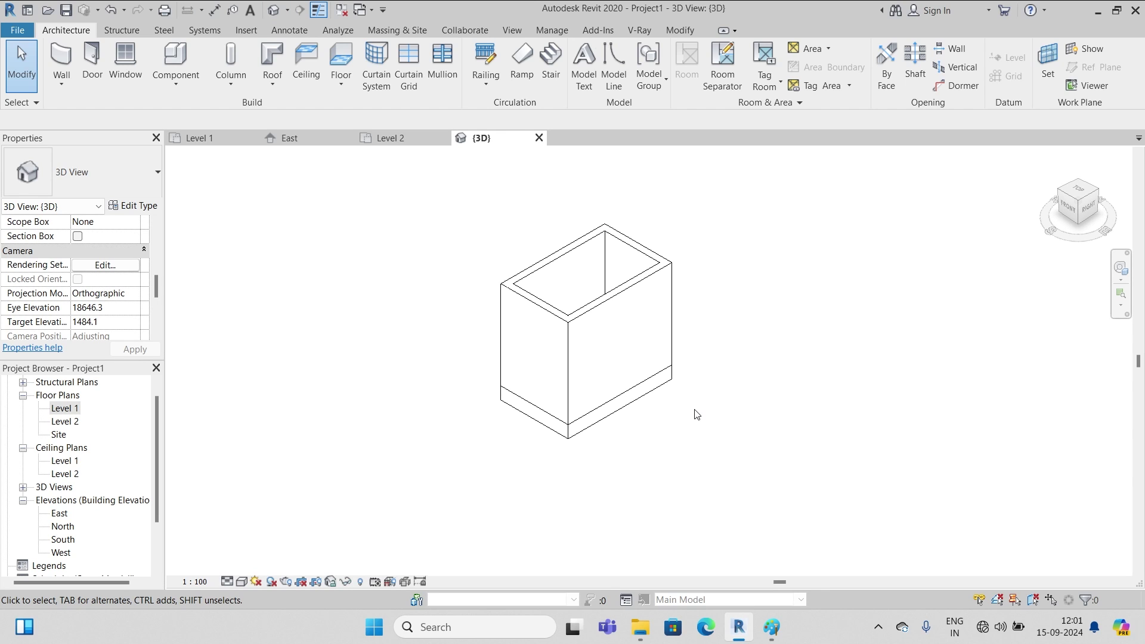
pyautogui.moveTo(696, 413); pyautogui.dragTo(647, 426, button='middle')
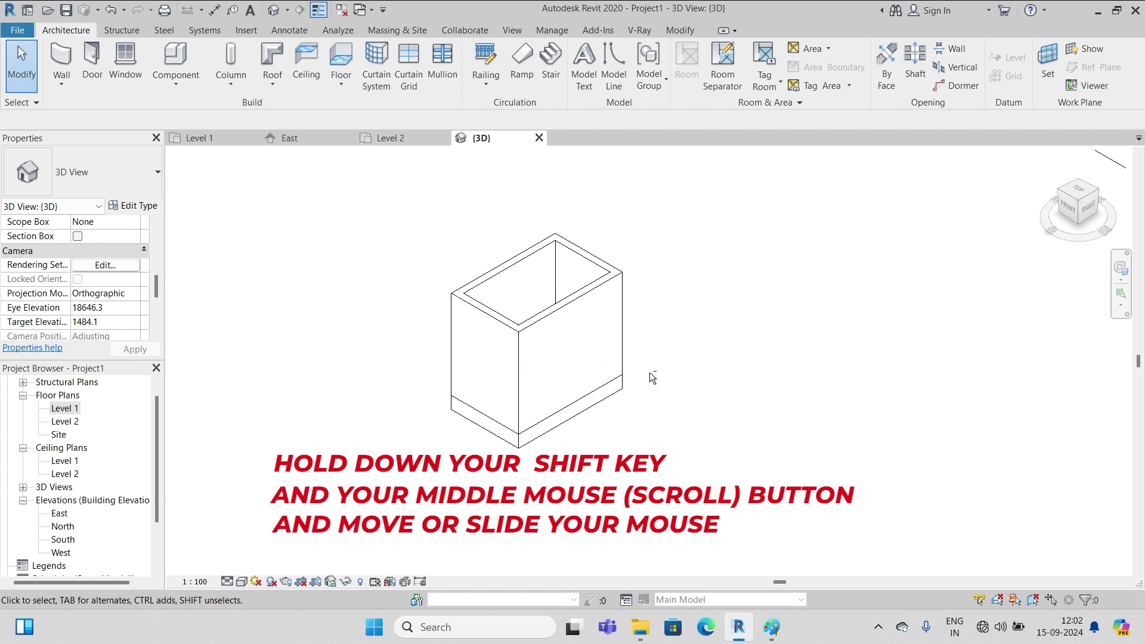
pyautogui.keyDown('shift'); pyautogui.moveTo(651, 372); pyautogui.dragTo(695, 403, button='middle'); pyautogui.keyUp('shift')
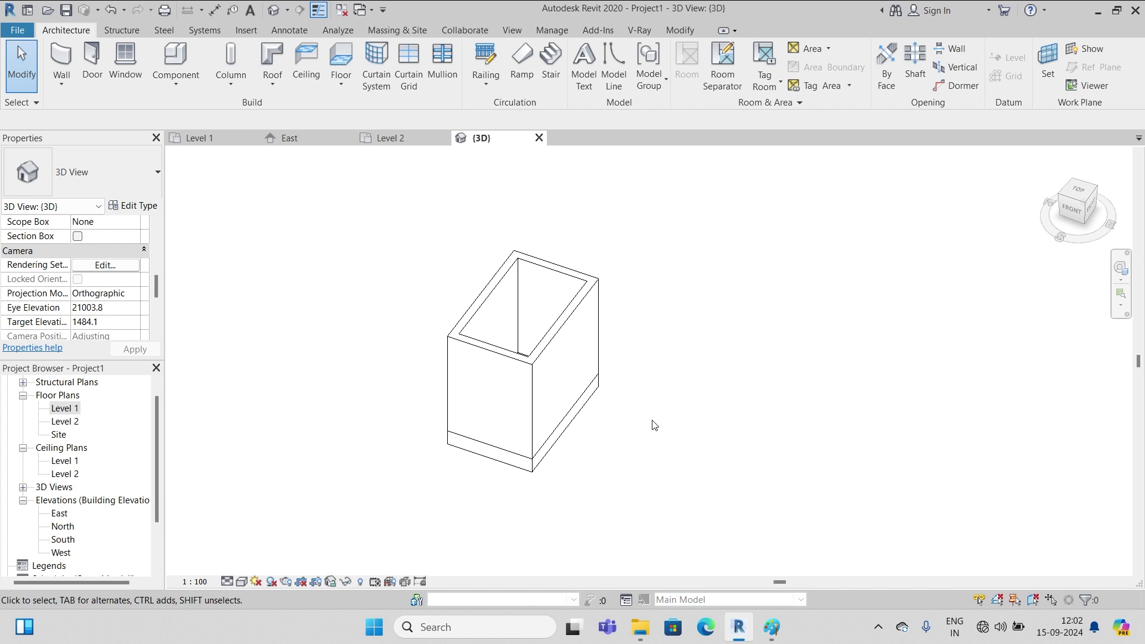
pyautogui.click(488, 358)
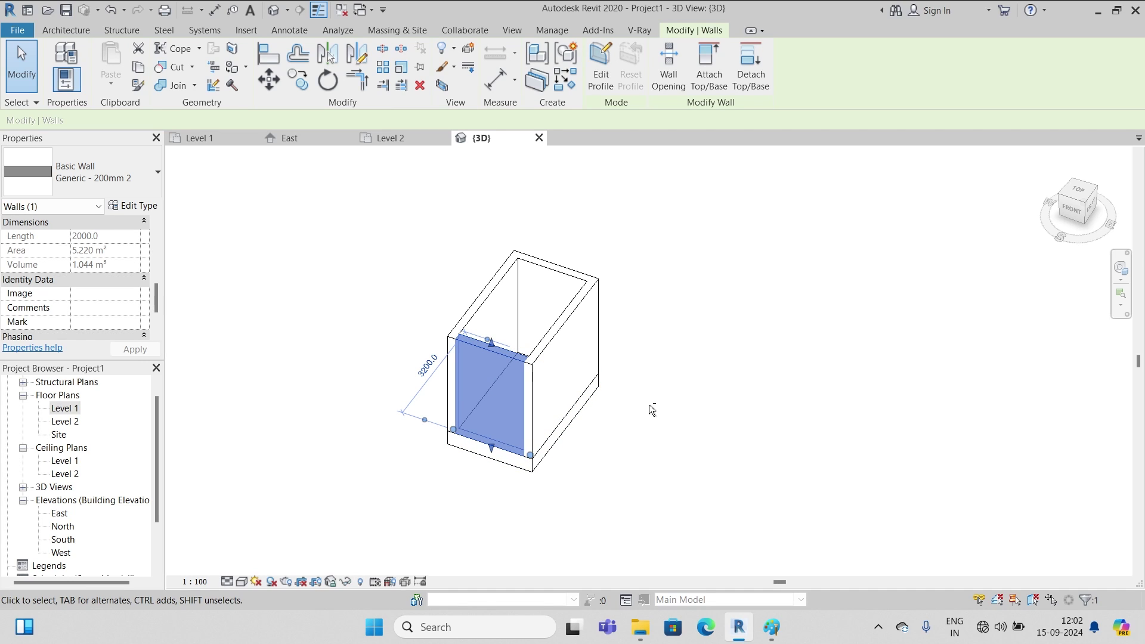
pyautogui.moveTo(648, 403)
pyautogui.keyDown('shift'); pyautogui.mouseDown(button='middle')
pyautogui.moveTo(627, 420)
pyautogui.moveTo(453, 459)
pyautogui.moveTo(672, 402)
pyautogui.moveTo(412, 448)
pyautogui.moveTo(528, 450)
pyautogui.moveTo(639, 373)
pyautogui.moveTo(550, 455)
pyautogui.moveTo(396, 402)
pyautogui.moveTo(499, 432)
pyautogui.moveTo(634, 297)
pyautogui.moveTo(650, 353)
pyautogui.moveTo(539, 435)
pyautogui.moveTo(604, 453)
pyautogui.moveTo(660, 414)
pyautogui.mouseUp(button='middle'); pyautogui.keyUp('shift')
pyautogui.click(614, 460)
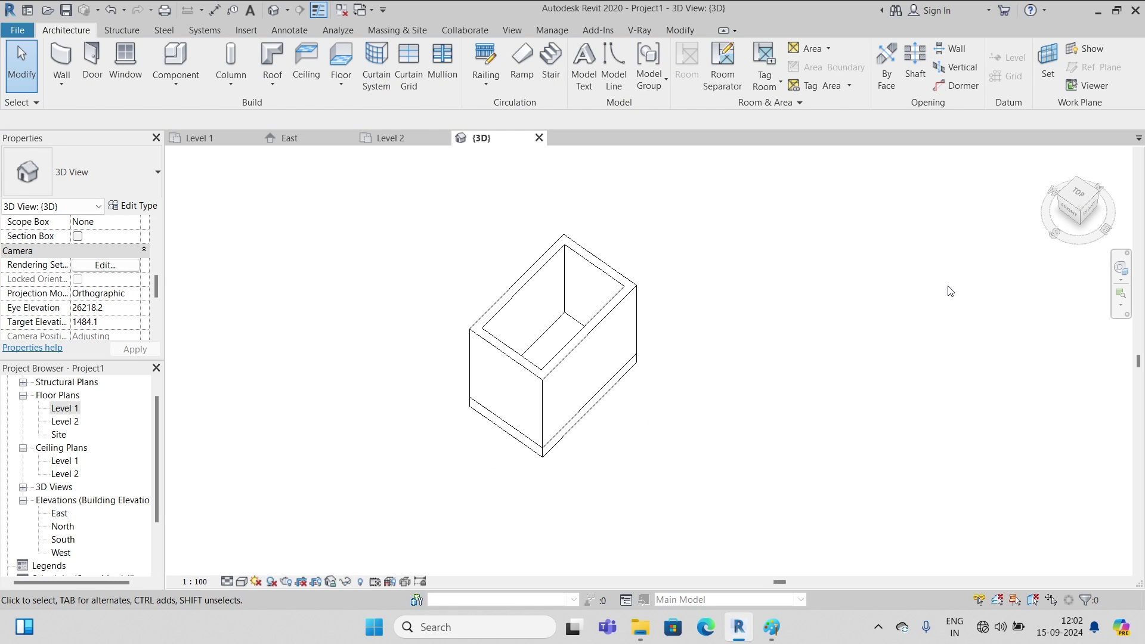
# Check the Level 2 floor plan, and compare the wall tops with the level lines in the East elevation
pyautogui.doubleClick(66, 422)
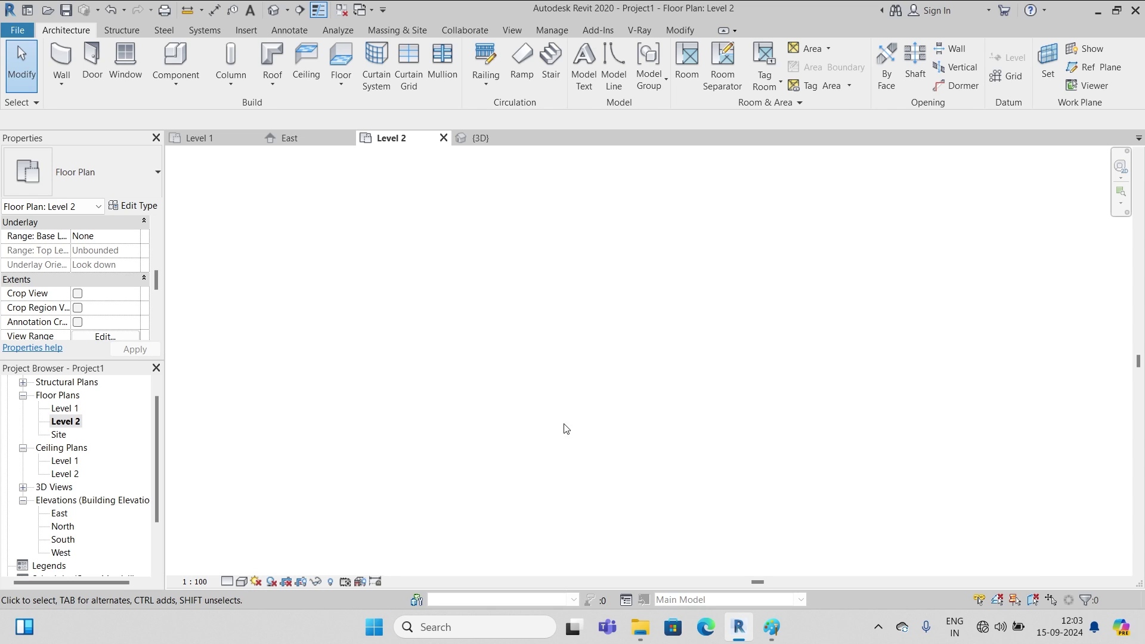
pyautogui.click(60, 515)
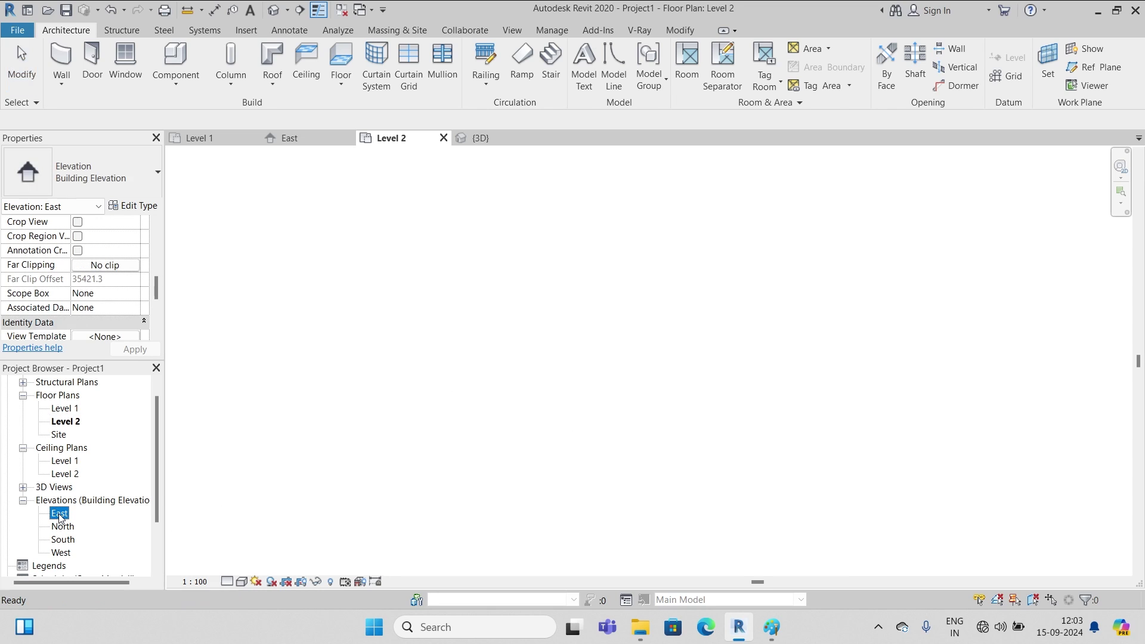
pyautogui.doubleClick(59, 516)
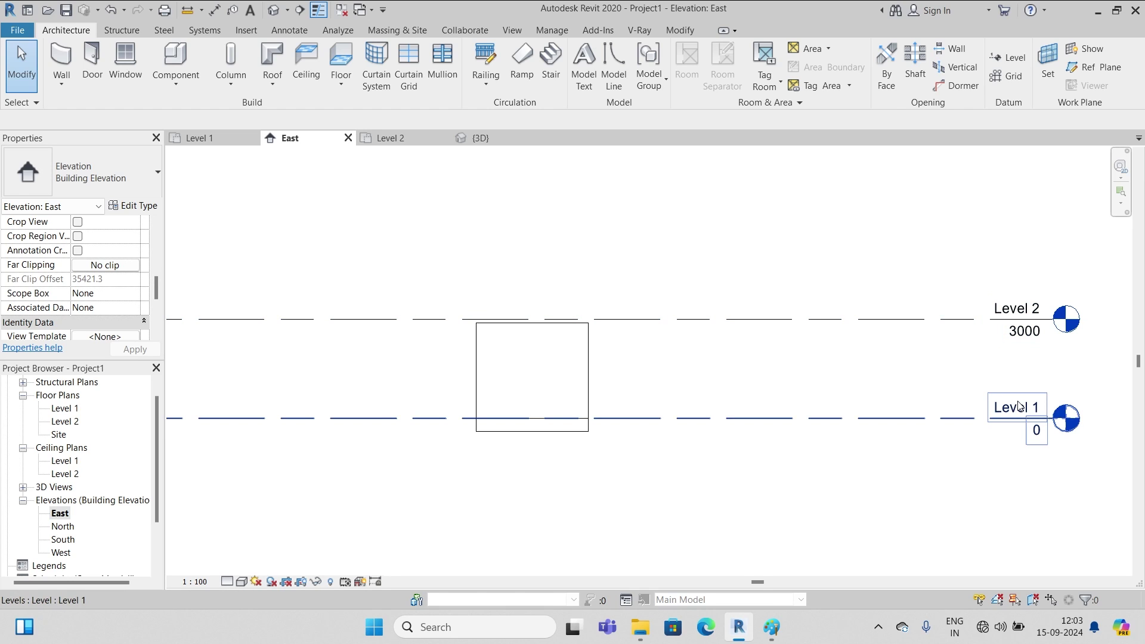
# In the Level 2 floor plan's view range, set the primary range's bottom to Level Below (Level 1)
pyautogui.doubleClick(64, 422)
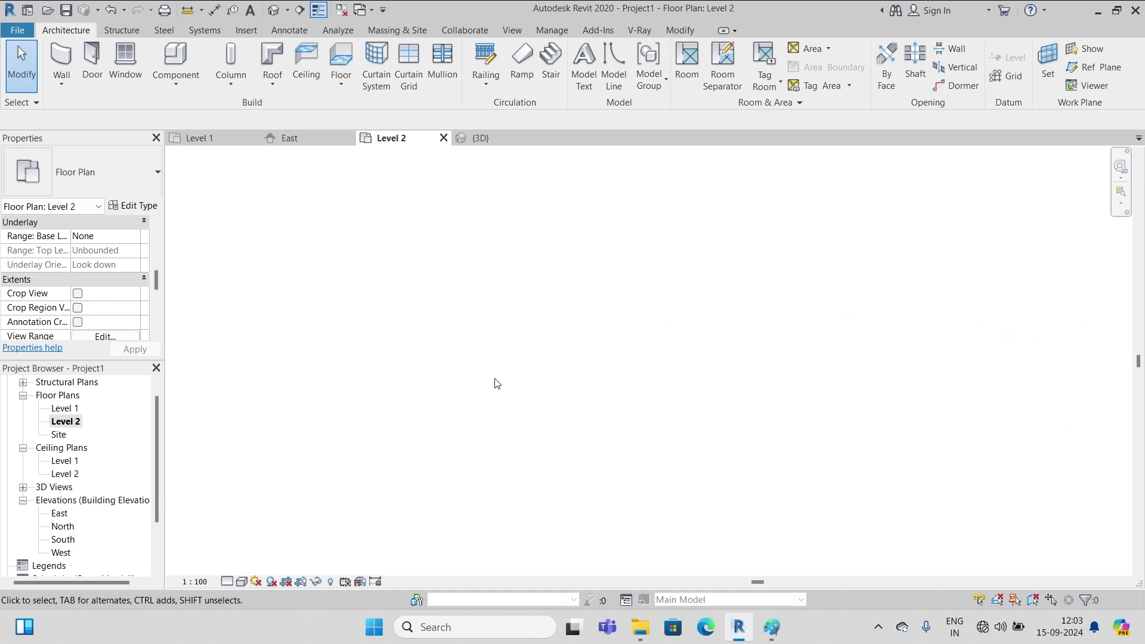
pyautogui.scroll(3, 151, 271)
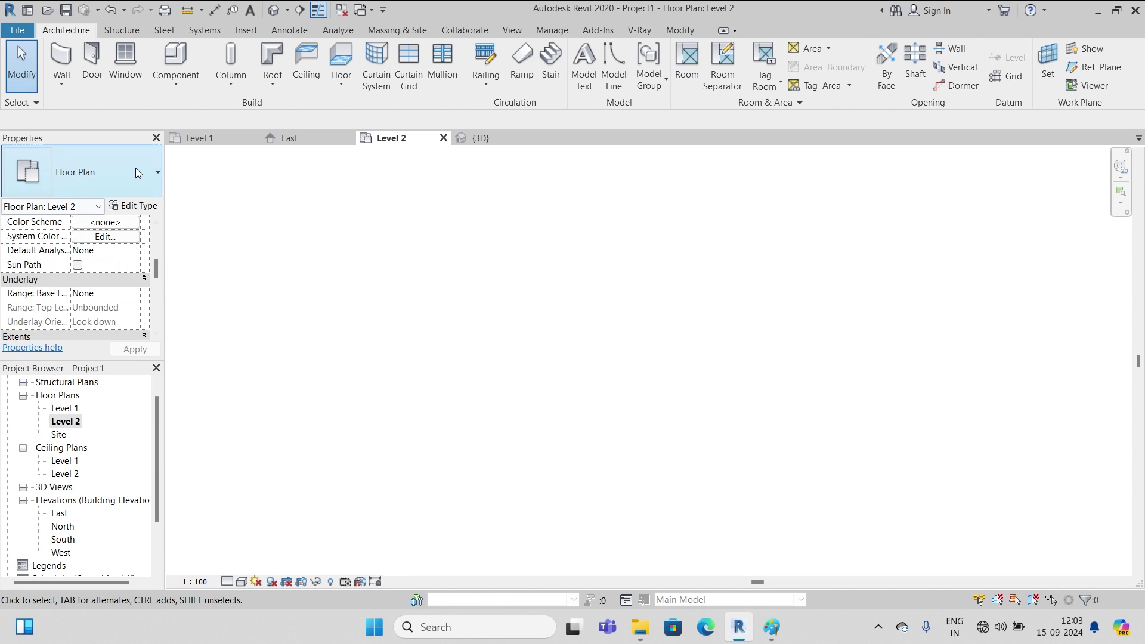
pyautogui.moveTo(153, 265)
pyautogui.mouseDown()
pyautogui.moveTo(155, 231)
pyautogui.moveTo(156, 284)
pyautogui.mouseUp()
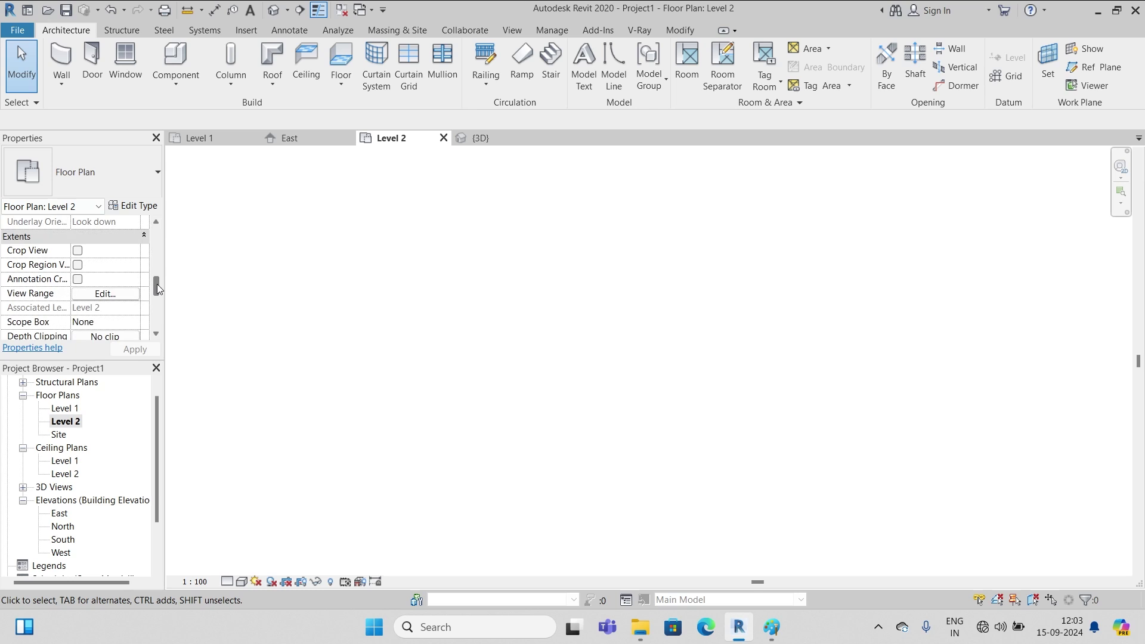
pyautogui.click(105, 295)
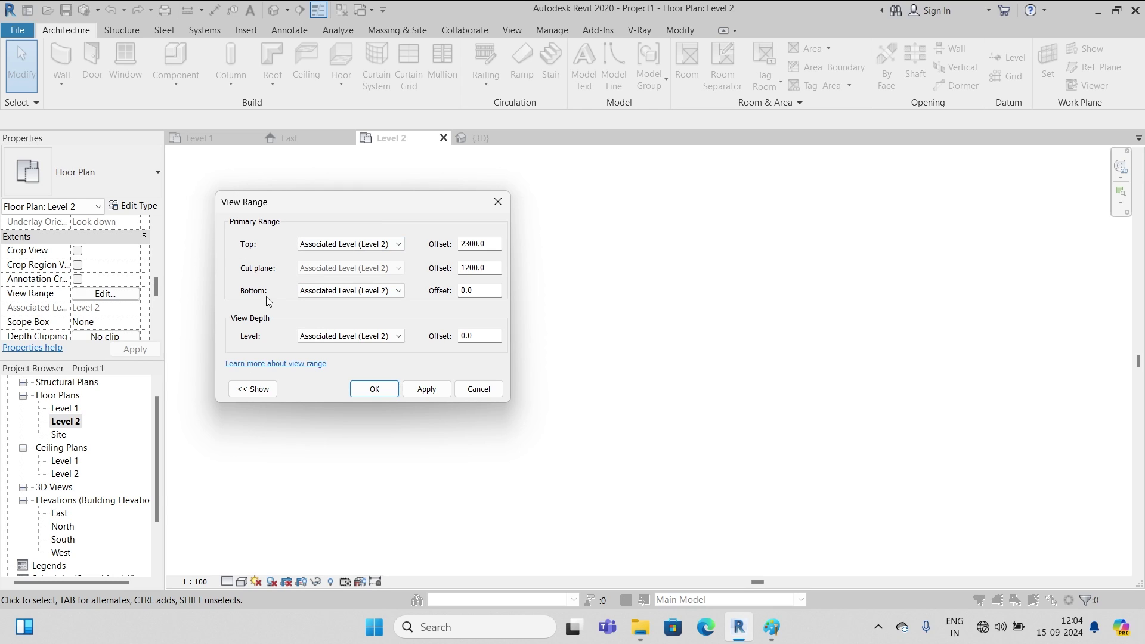
pyautogui.click(398, 292)
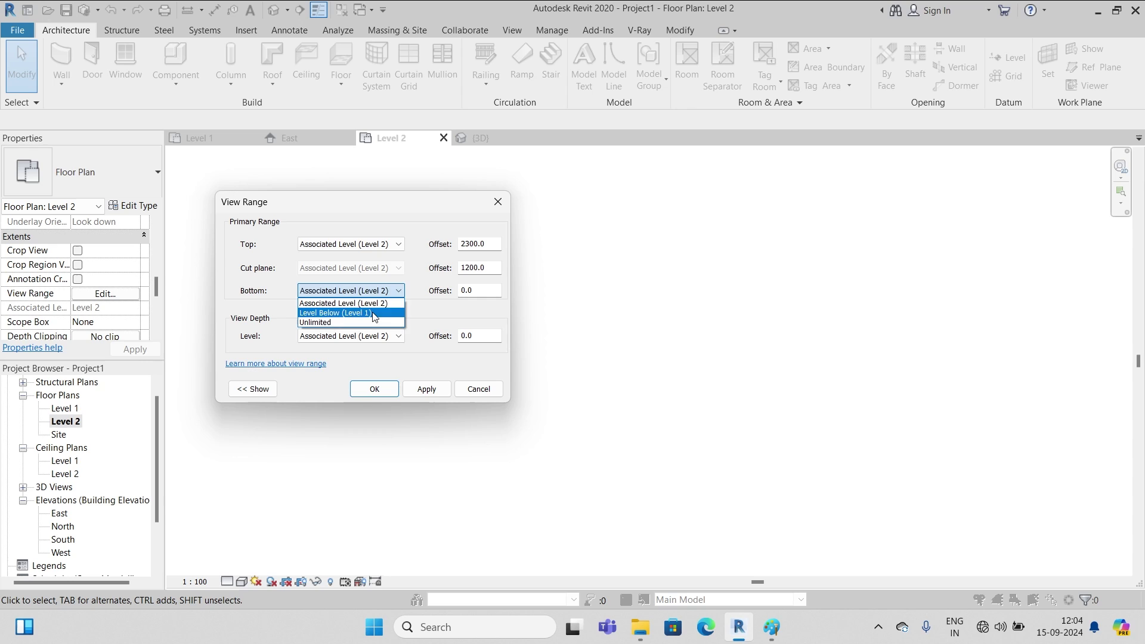
pyautogui.click(372, 313)
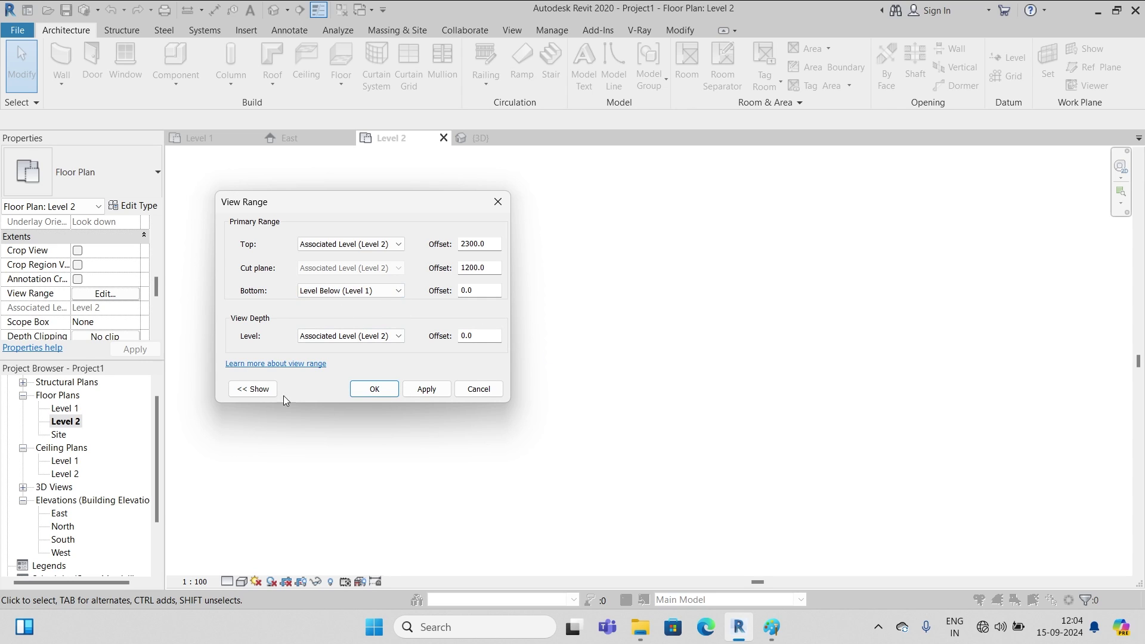
pyautogui.click(385, 391)
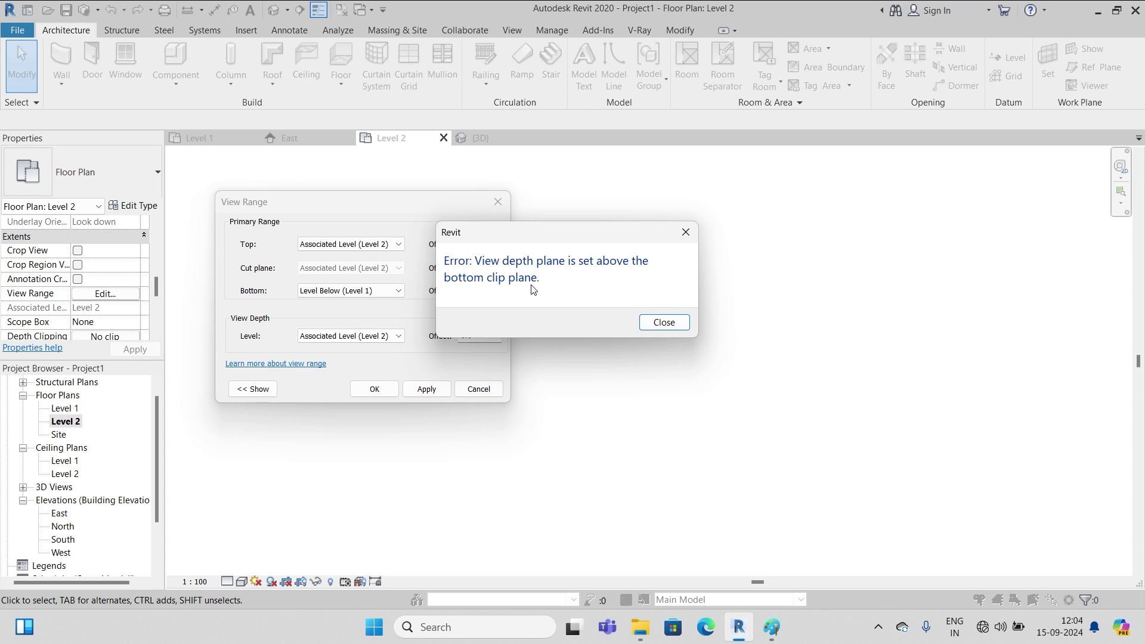
pyautogui.click(686, 232)
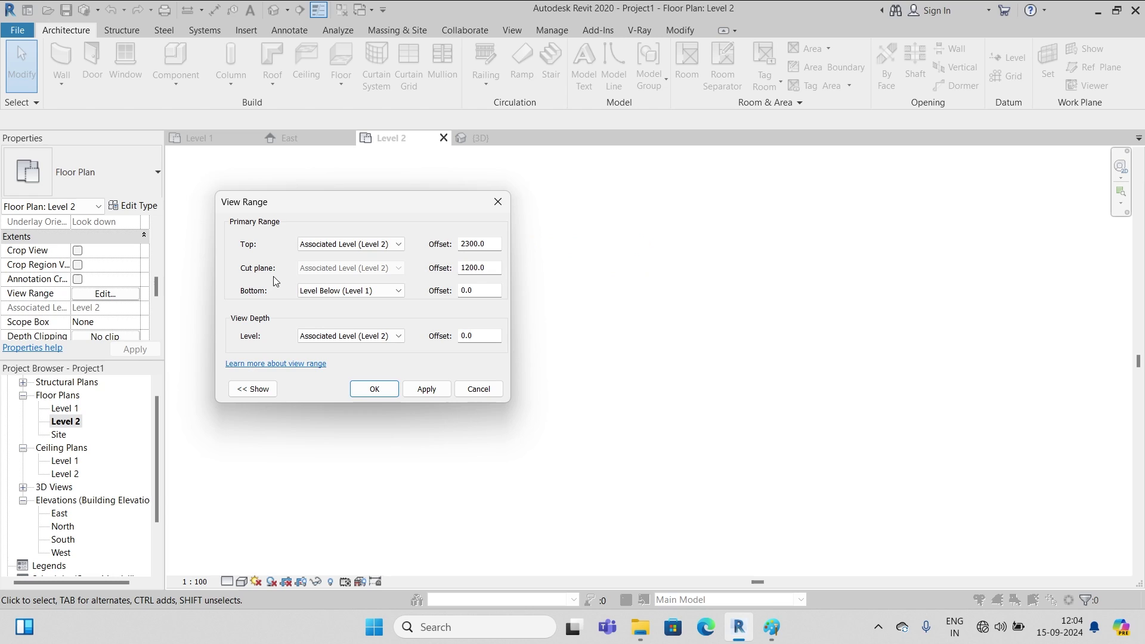
# Set the view depth level to Level Below (Level 1) and accept the view range
pyautogui.click(383, 338)
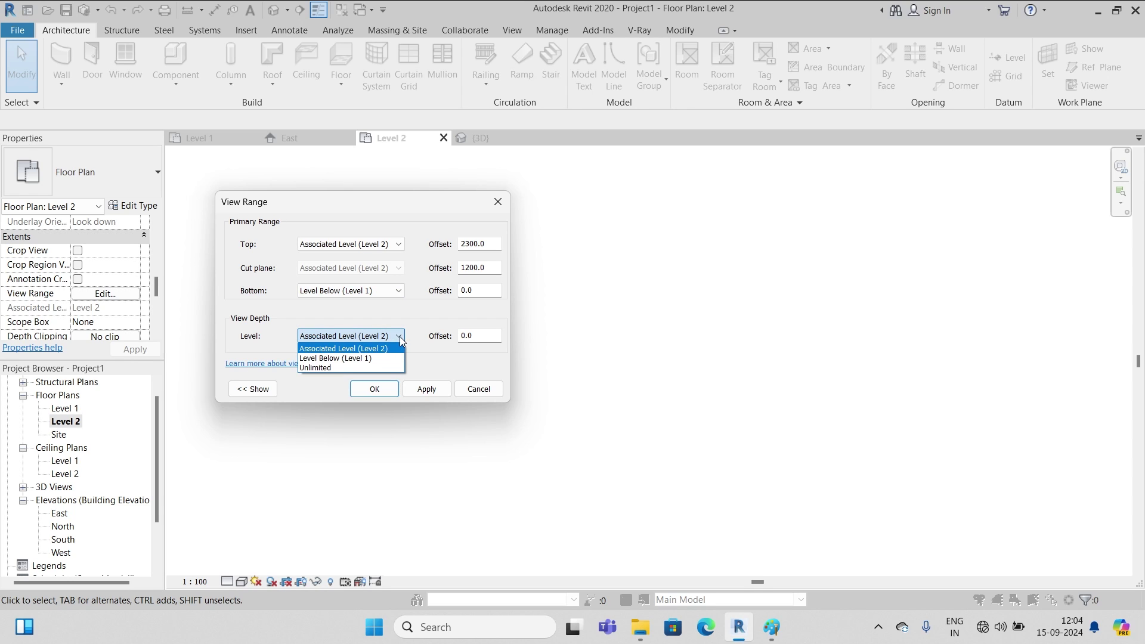
pyautogui.click(359, 358)
pyautogui.click(380, 391)
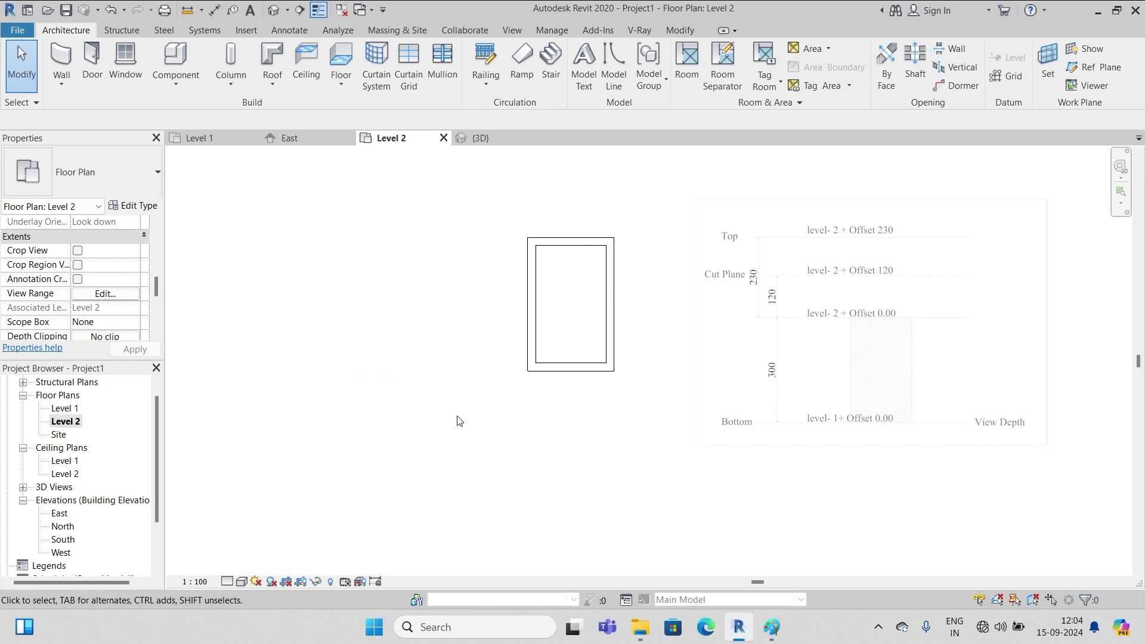
# Set both the view depth offset and the bottom offset of the Level 2 view range to 120
pyautogui.click(107, 294)
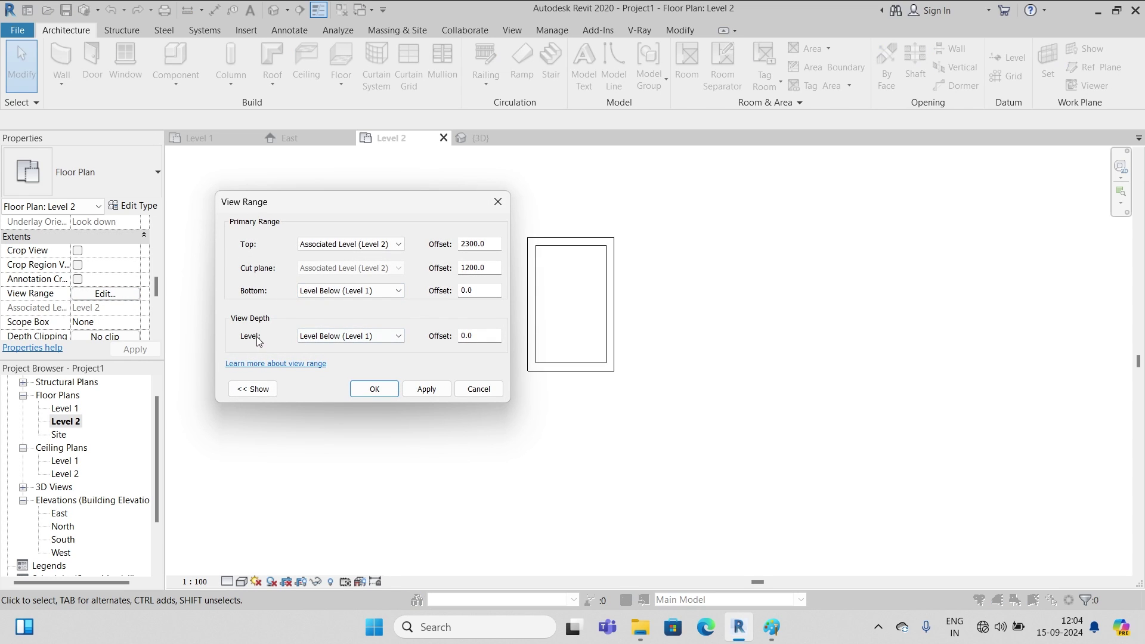
pyautogui.doubleClick(484, 336)
pyautogui.write('120')
pyautogui.click(382, 388)
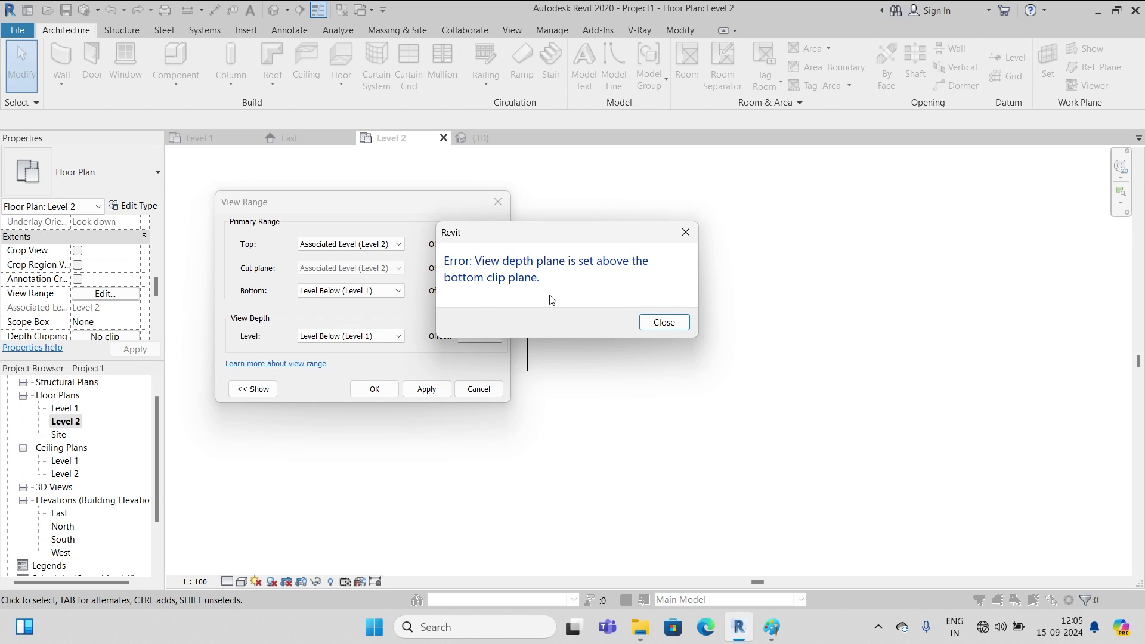
pyautogui.press('Return')
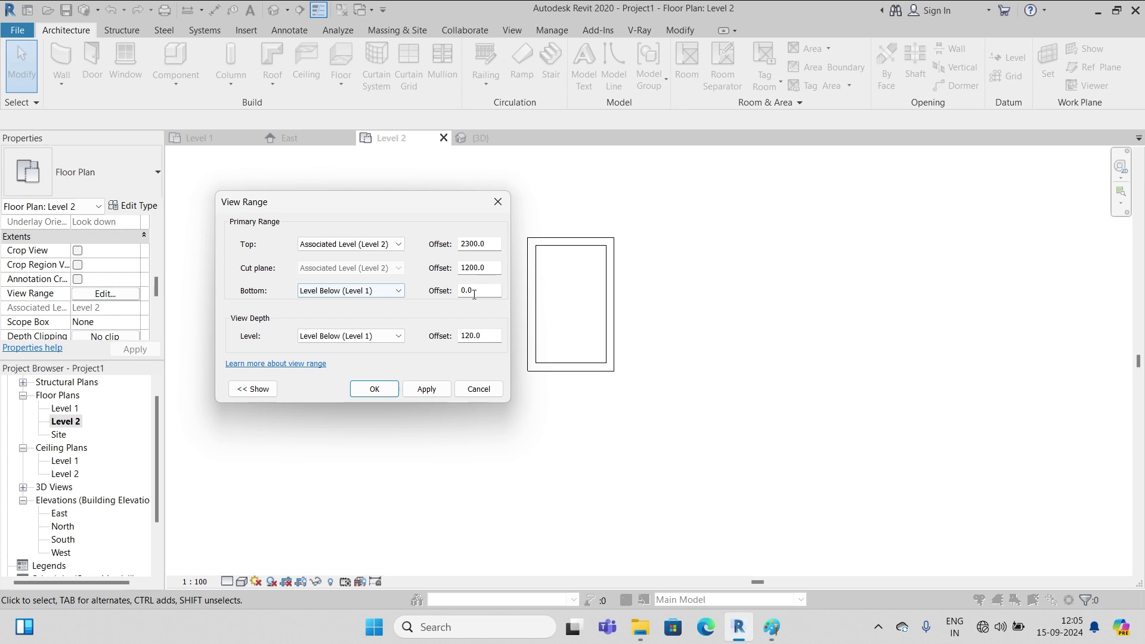
pyautogui.press('Tab')
pyautogui.click(388, 390)
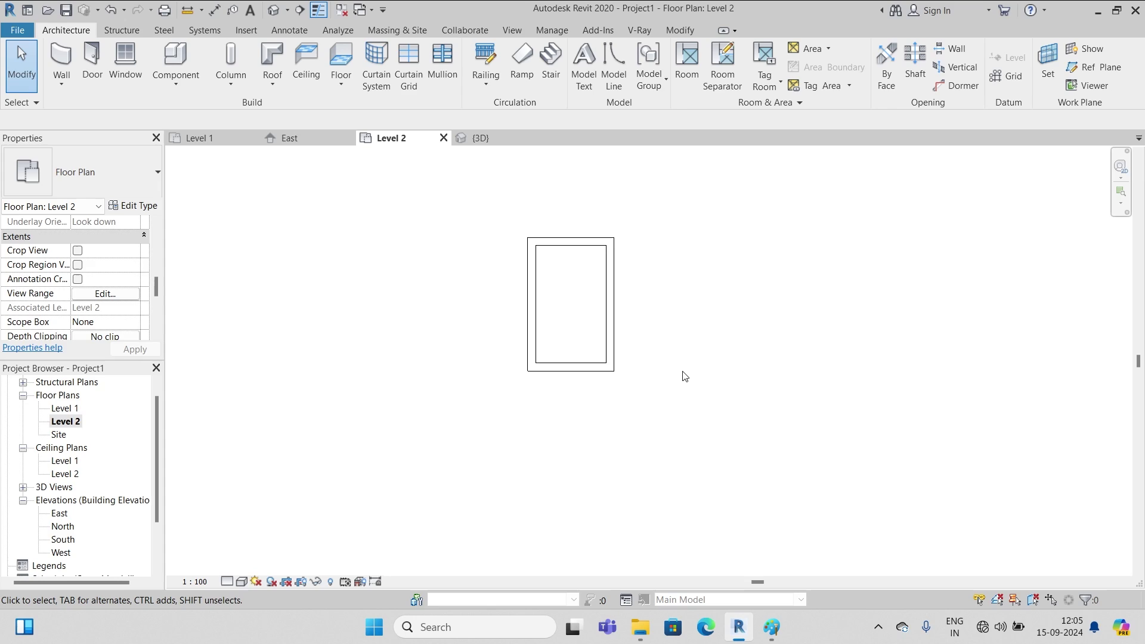
# Raise the bottom offset of the Level 2 view range to 140 and accept it
pyautogui.click(105, 293)
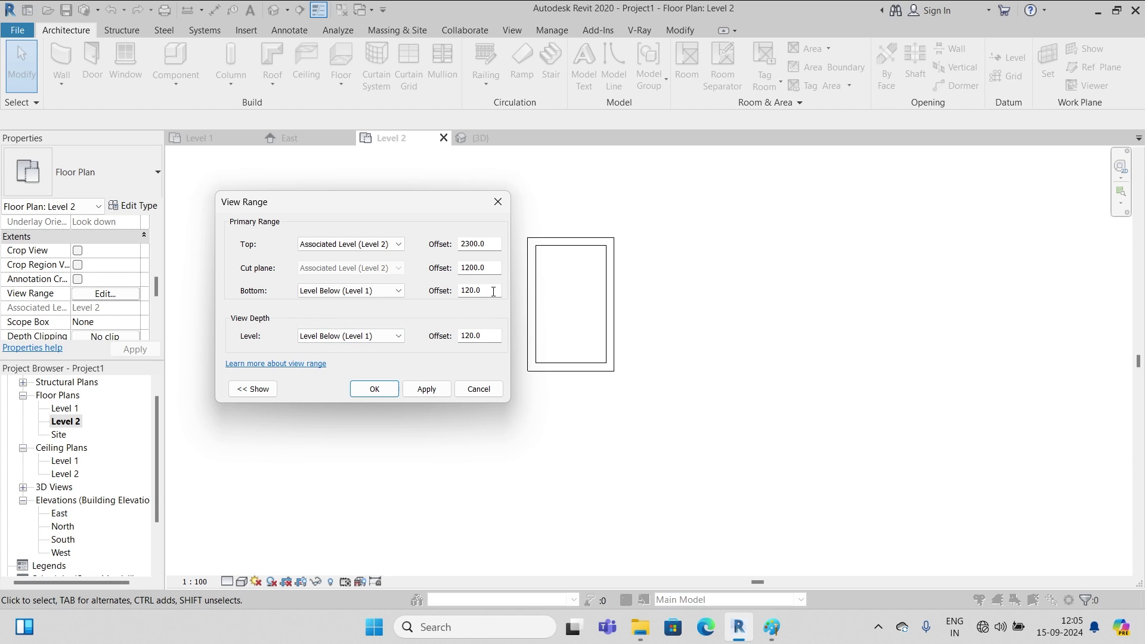
pyautogui.moveTo(494, 292); pyautogui.dragTo(457, 294)
pyautogui.write('140')
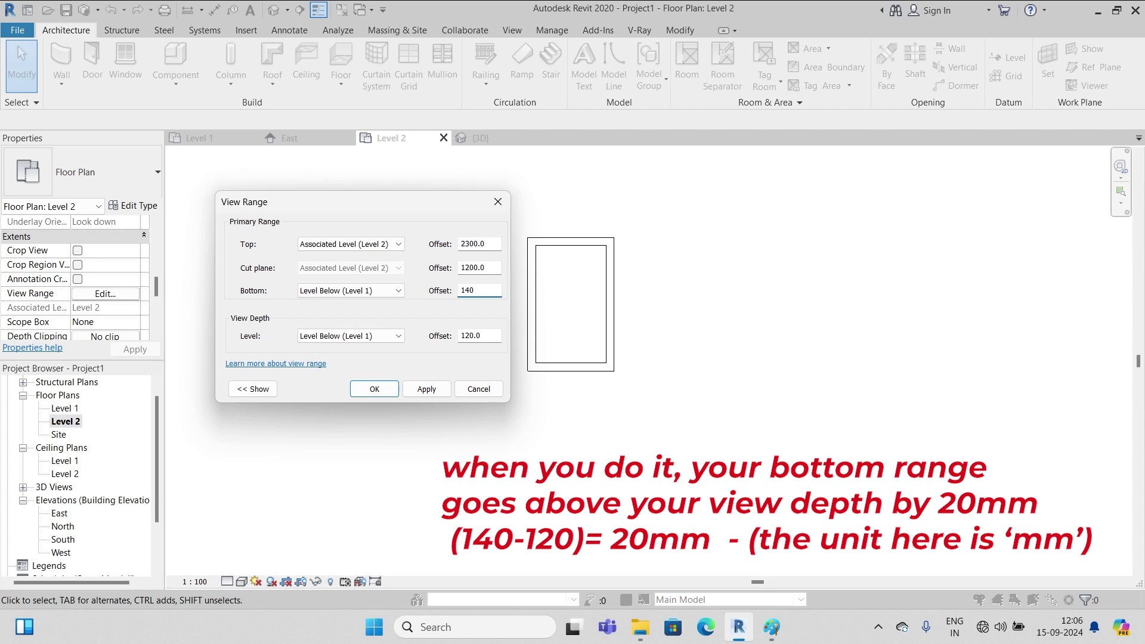
pyautogui.click(373, 388)
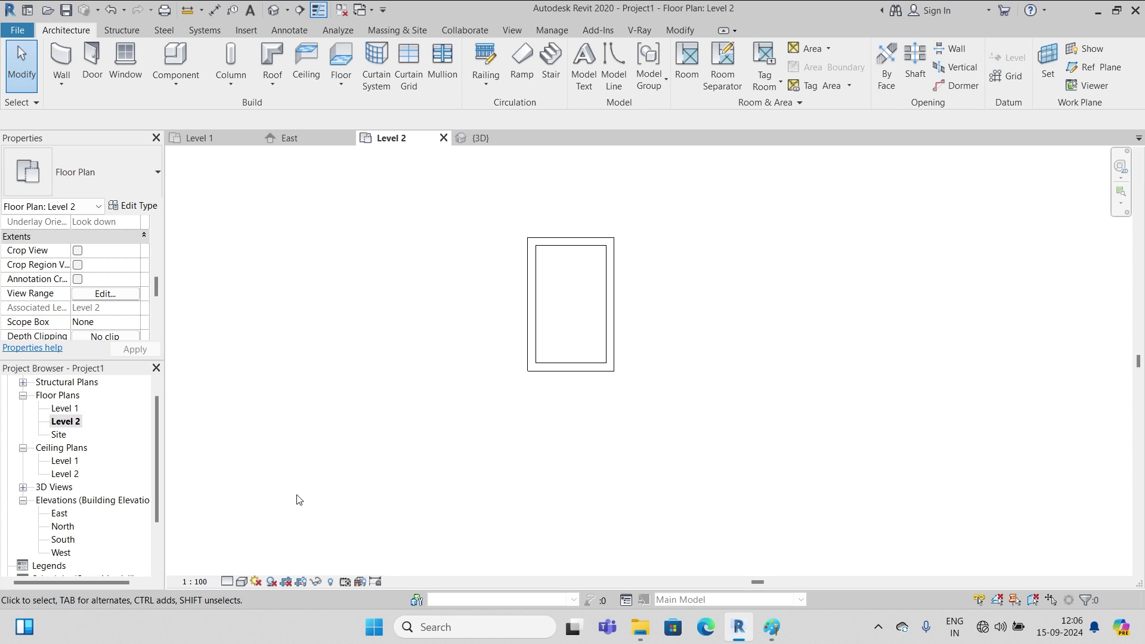
# Try to lower the bottom offset of the Level 2 view range to 100, below the view depth
pyautogui.click(105, 293)
pyautogui.doubleClick(479, 290)
pyautogui.write('1')
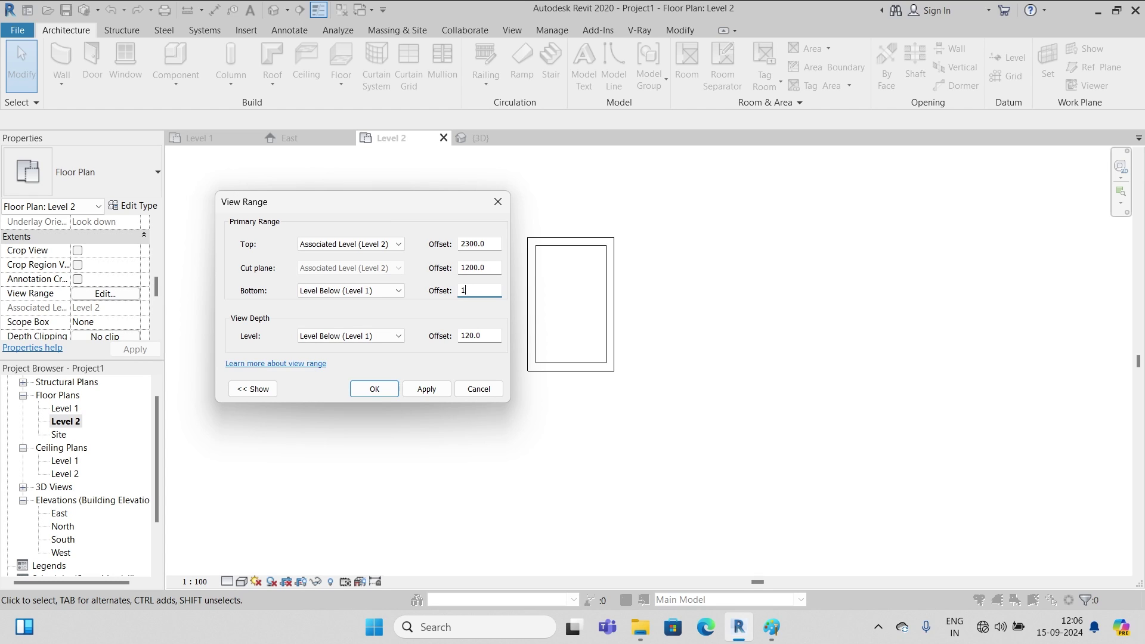
pyautogui.write('0000')
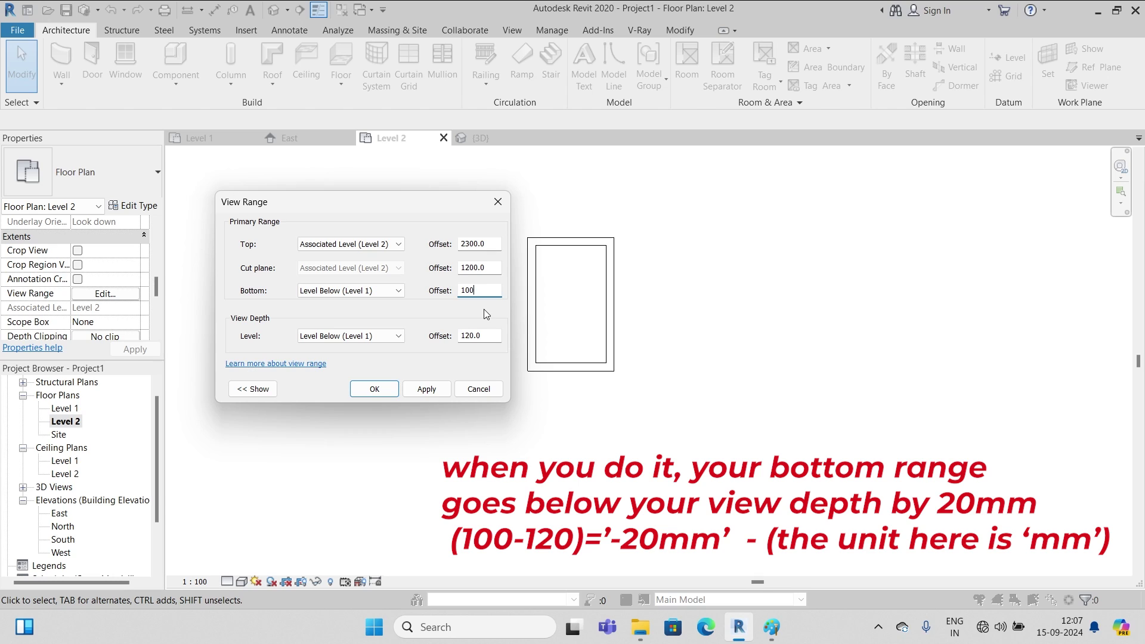
pyautogui.click(375, 389)
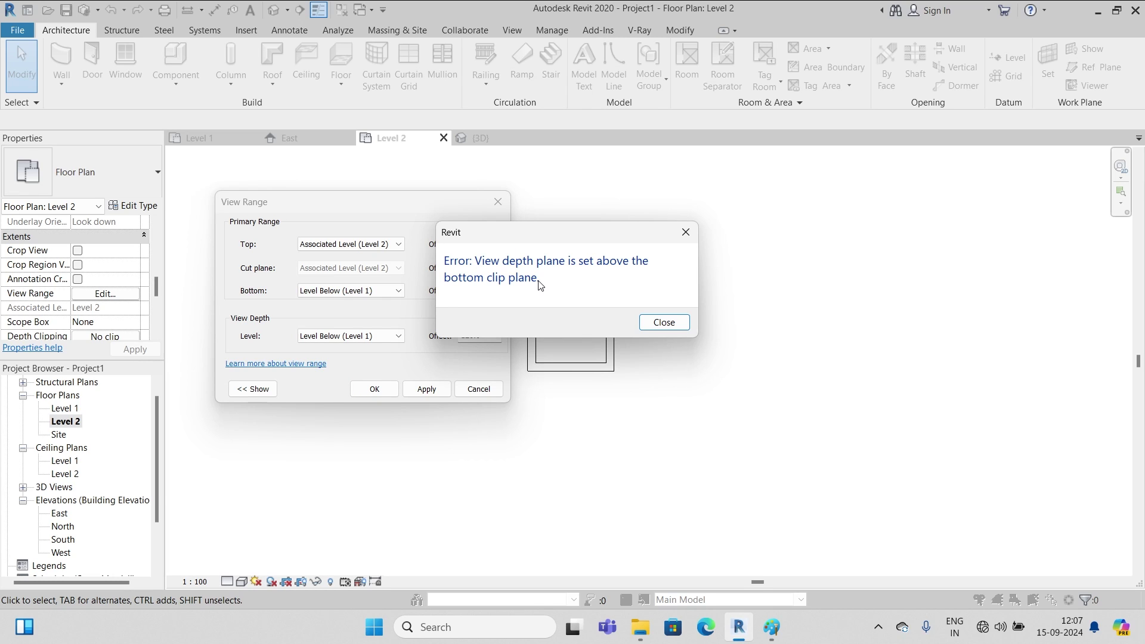
pyautogui.click(664, 322)
# Return the view range's bottom offset to 140 and accept the settings
pyautogui.click(485, 291)
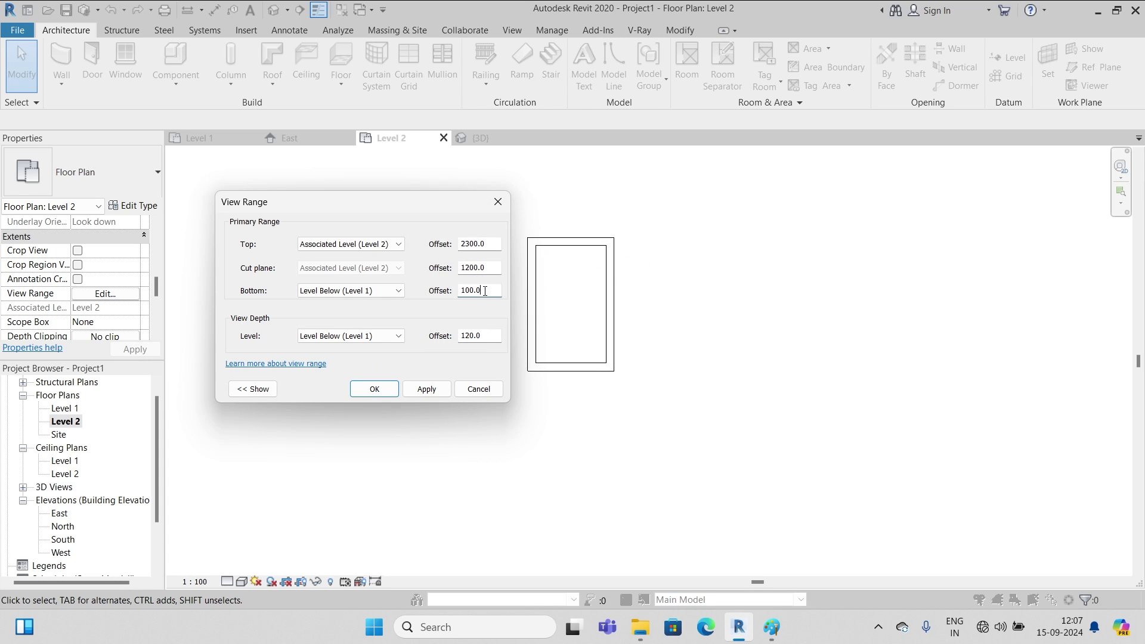
pyautogui.moveTo(485, 291); pyautogui.dragTo(466, 290)
pyautogui.write('40')
pyautogui.click(378, 387)
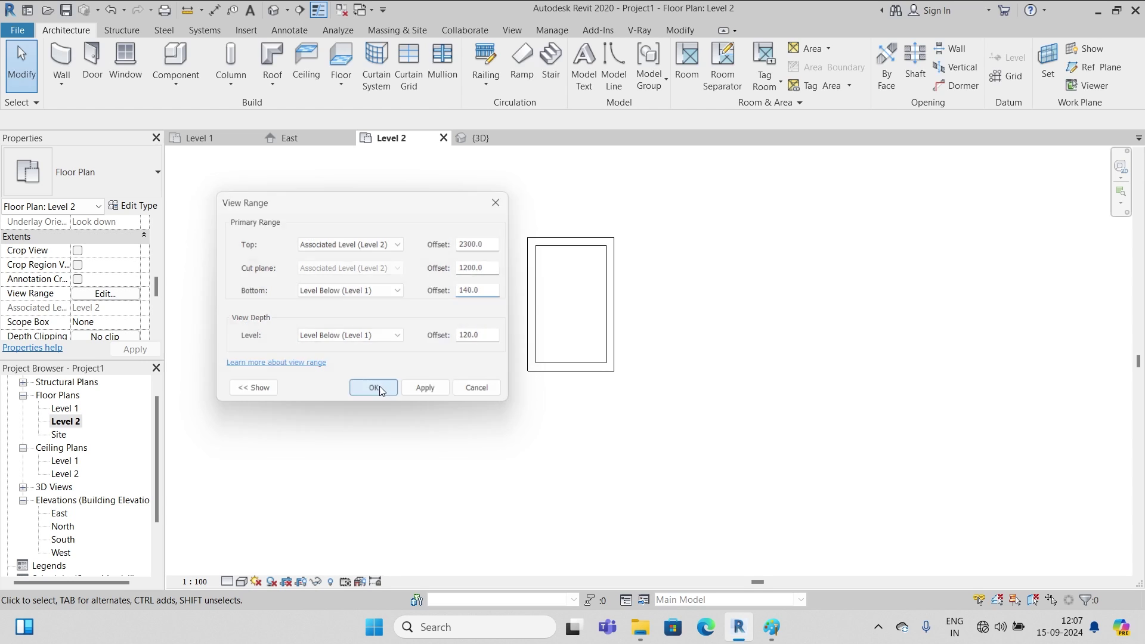